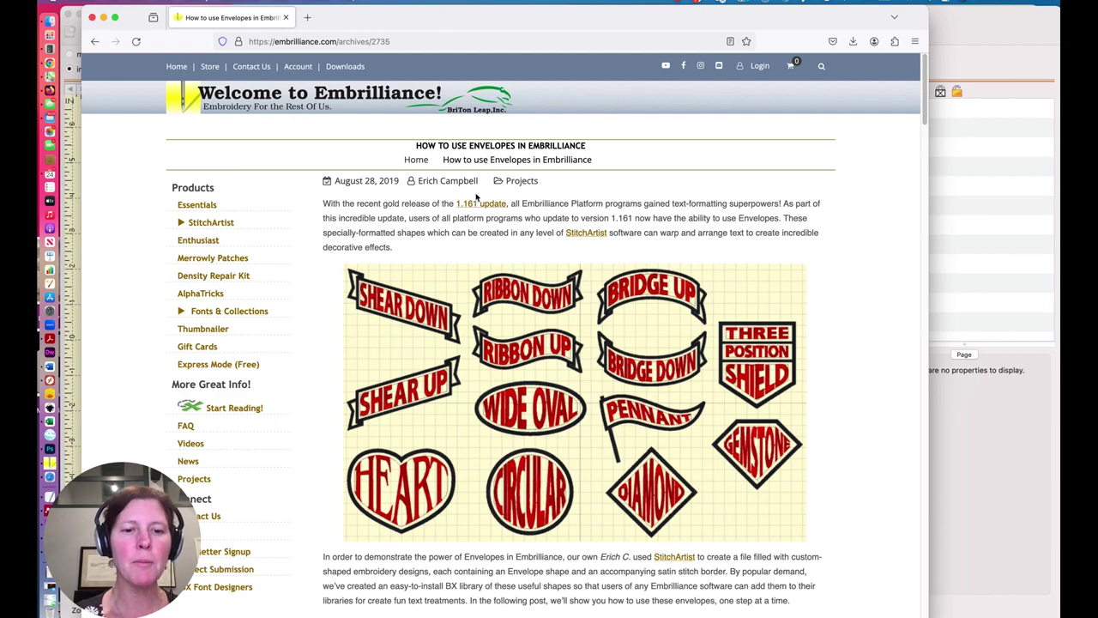
- Download the Basic Banners and Envelopes library zip from the article's Step 1, then open Downloads
scroll(490, 268, down, 3)
scroll(489, 268, down, 6)
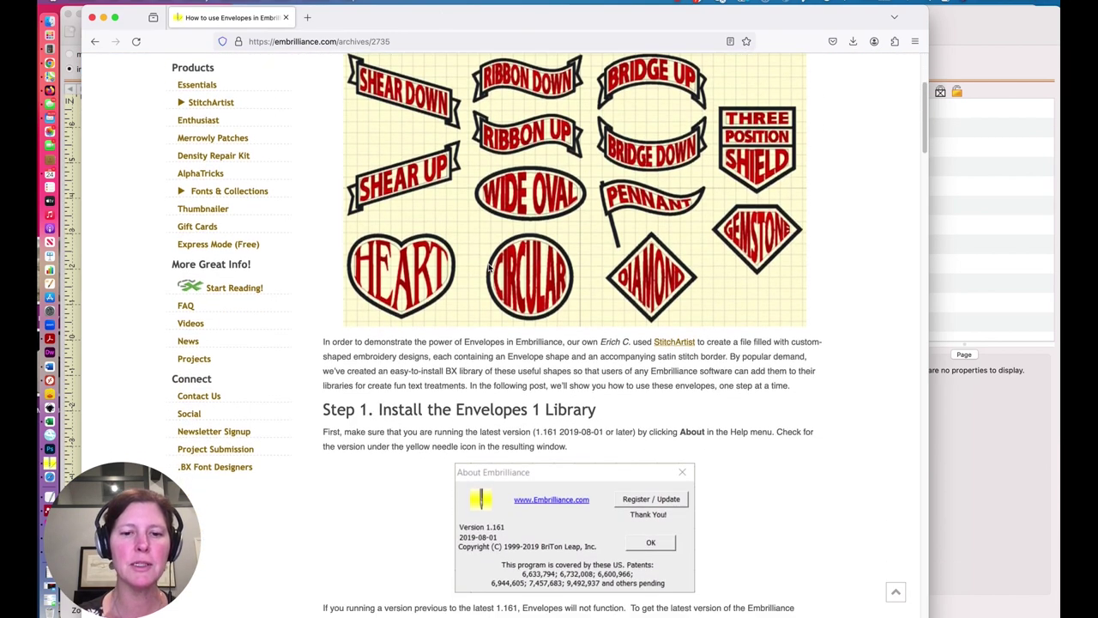
scroll(490, 268, down, 2)
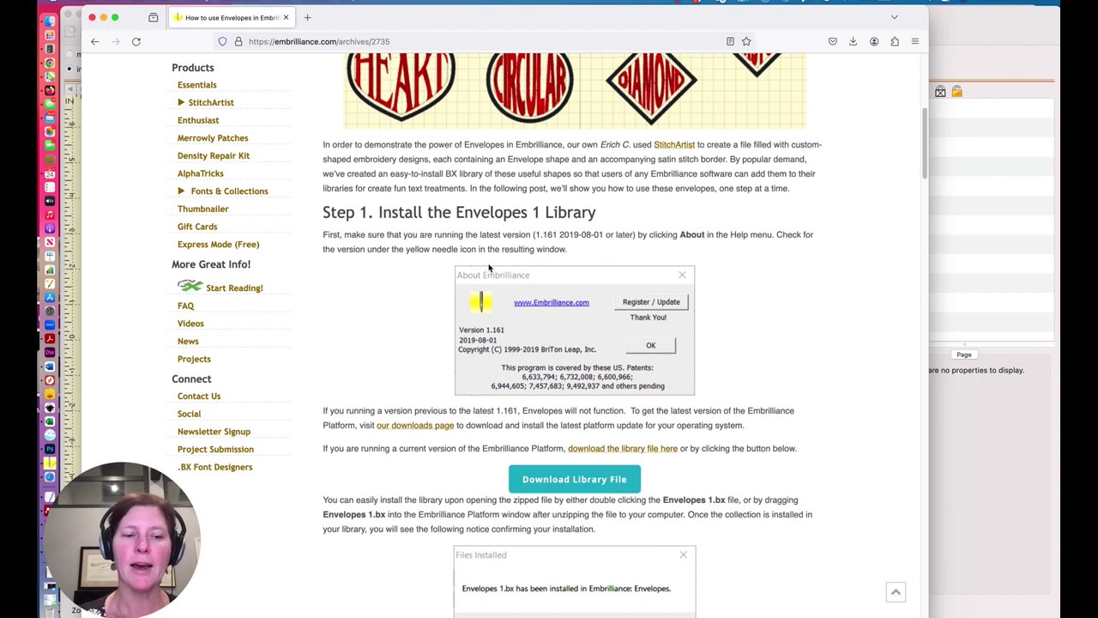
click(549, 480)
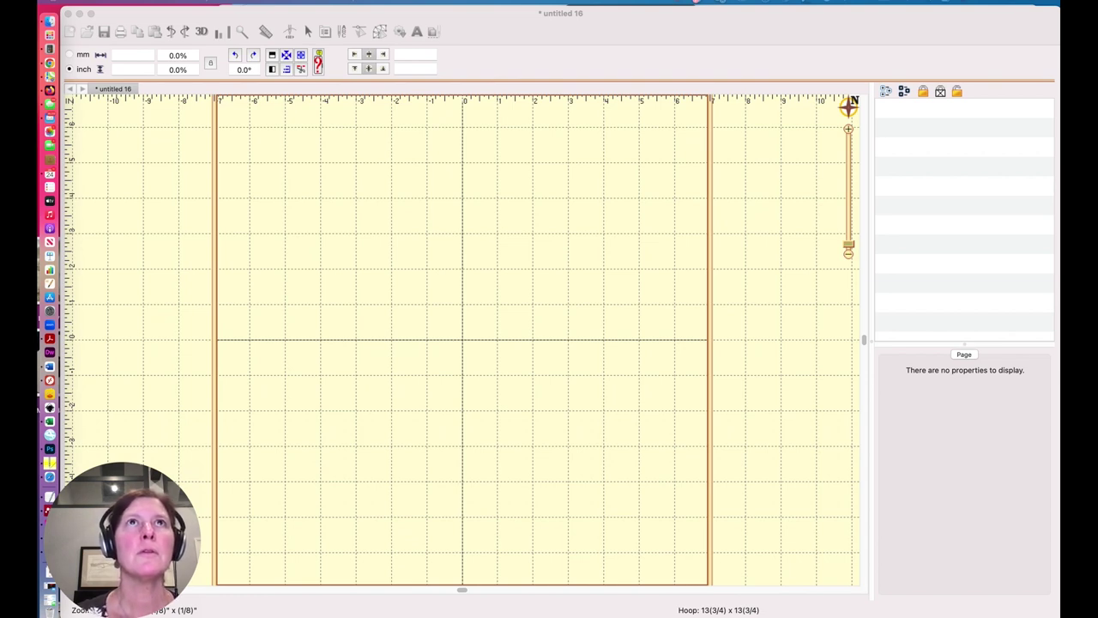
key(super+o)
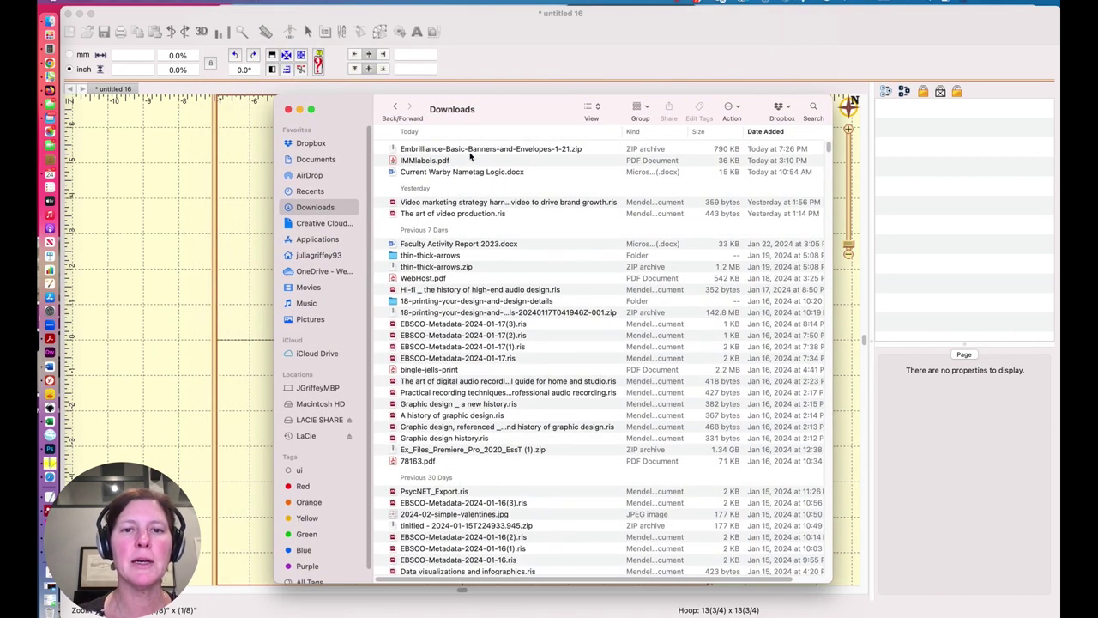
- Unzip the archive and drop the Banners and Envelopes .bx file onto Embrilliance to install it
double_click(471, 150)
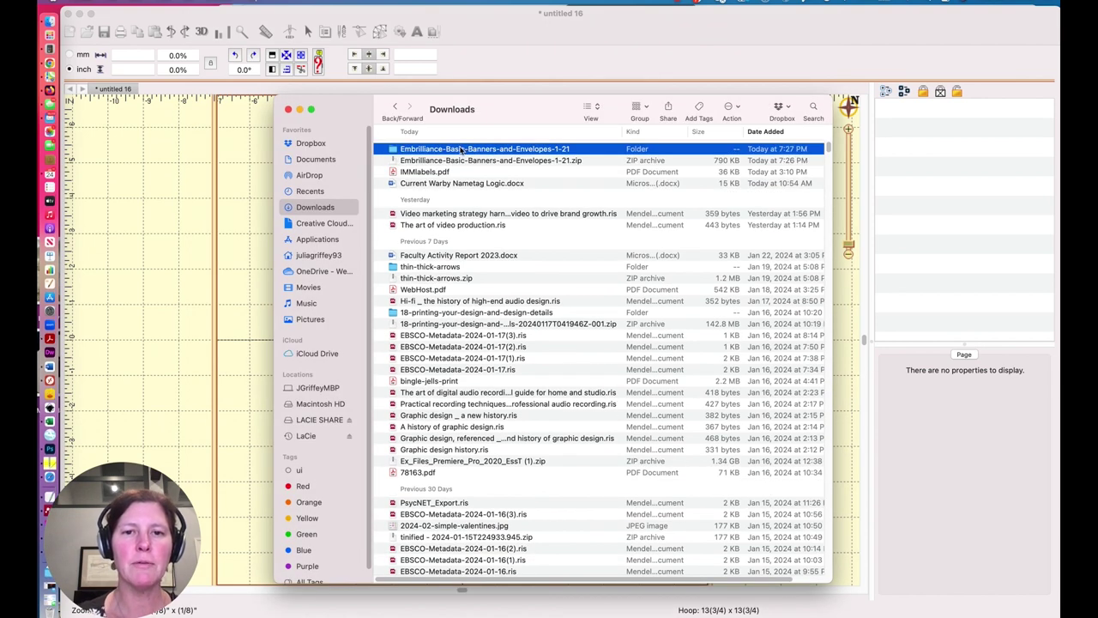
double_click(461, 150)
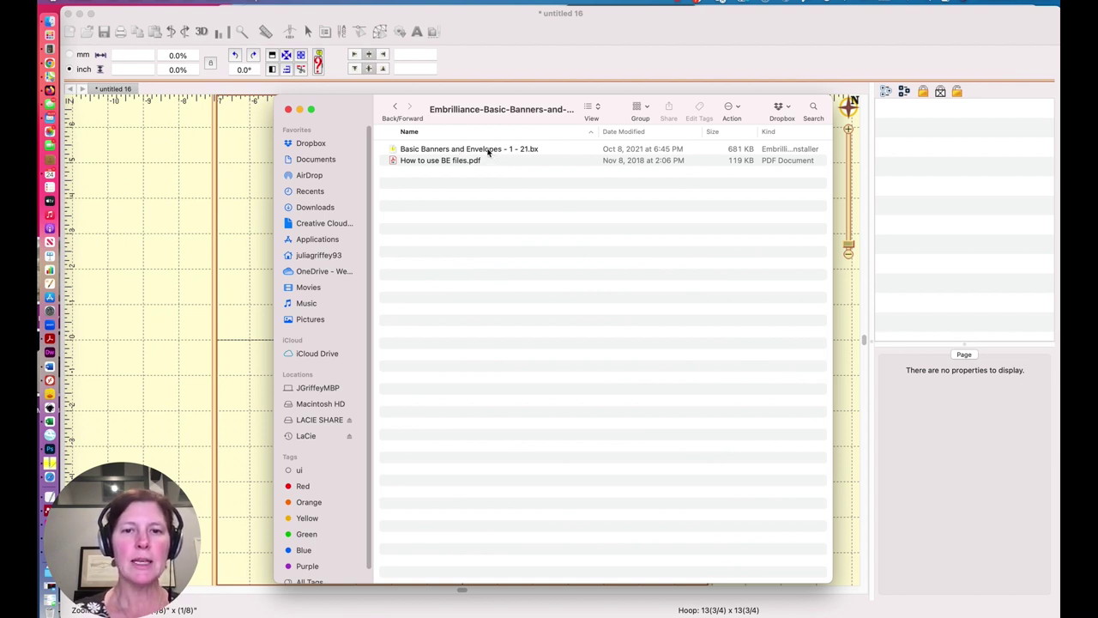
drag(487, 151, 204, 248)
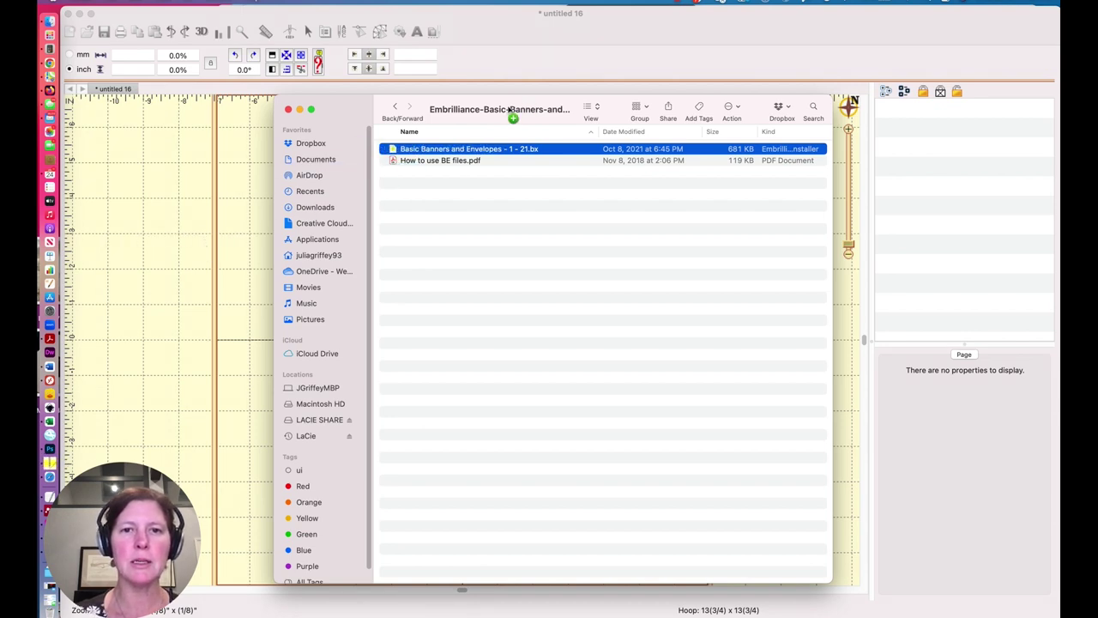
drag(512, 115, 557, 307)
key(cmd+h)
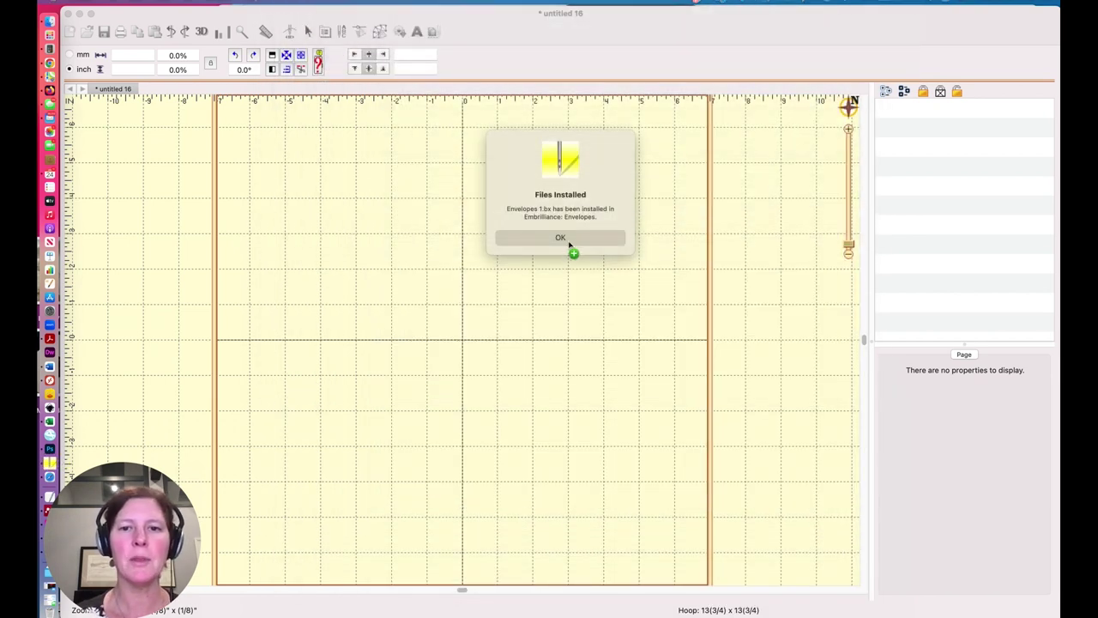
click(572, 243)
- Merge the Heart shape from the Embrilliance: Envelopes catalog into the design
click(560, 238)
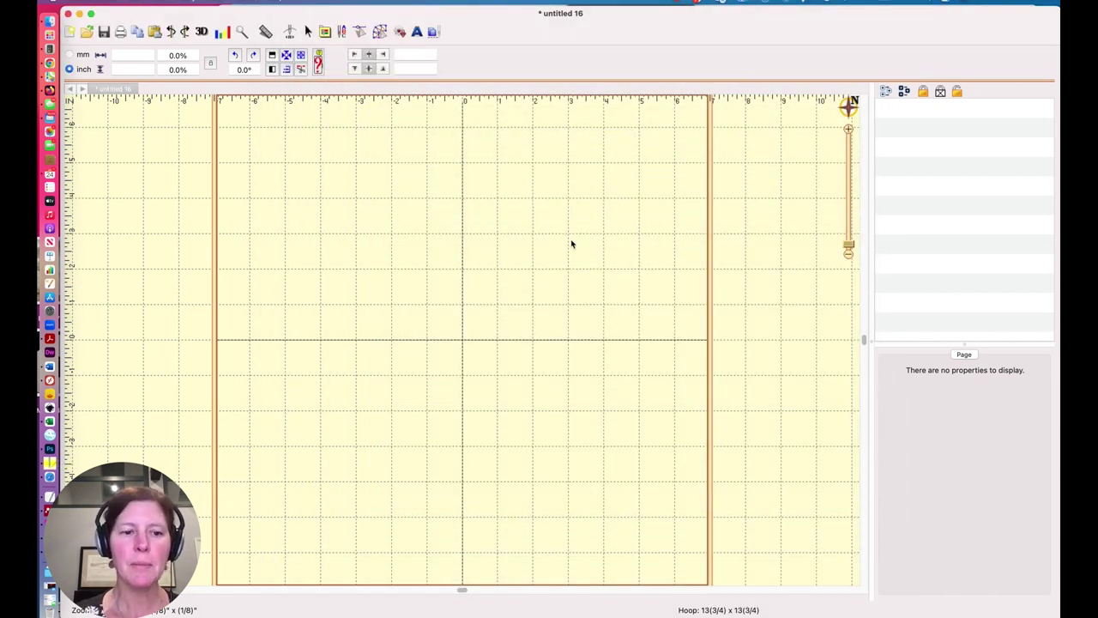
click(400, 33)
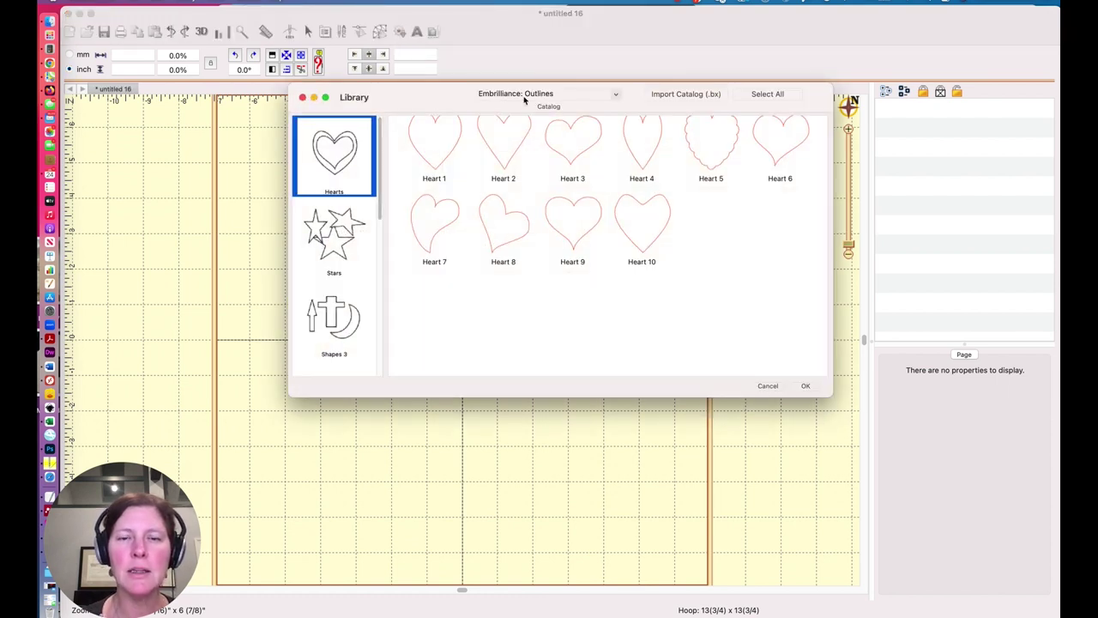
click(616, 94)
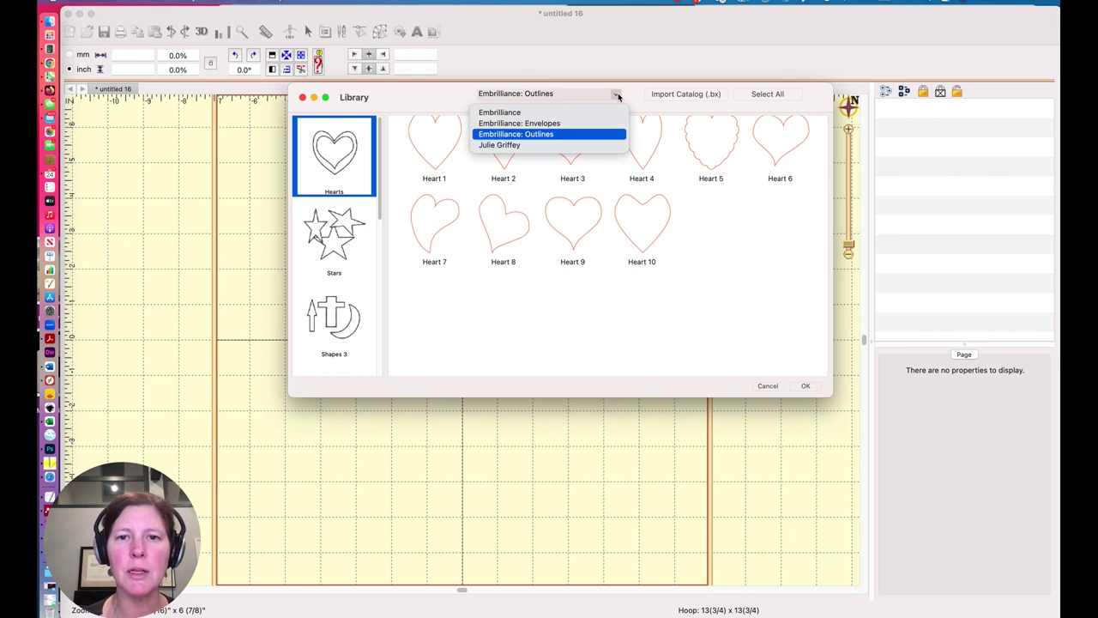
click(532, 124)
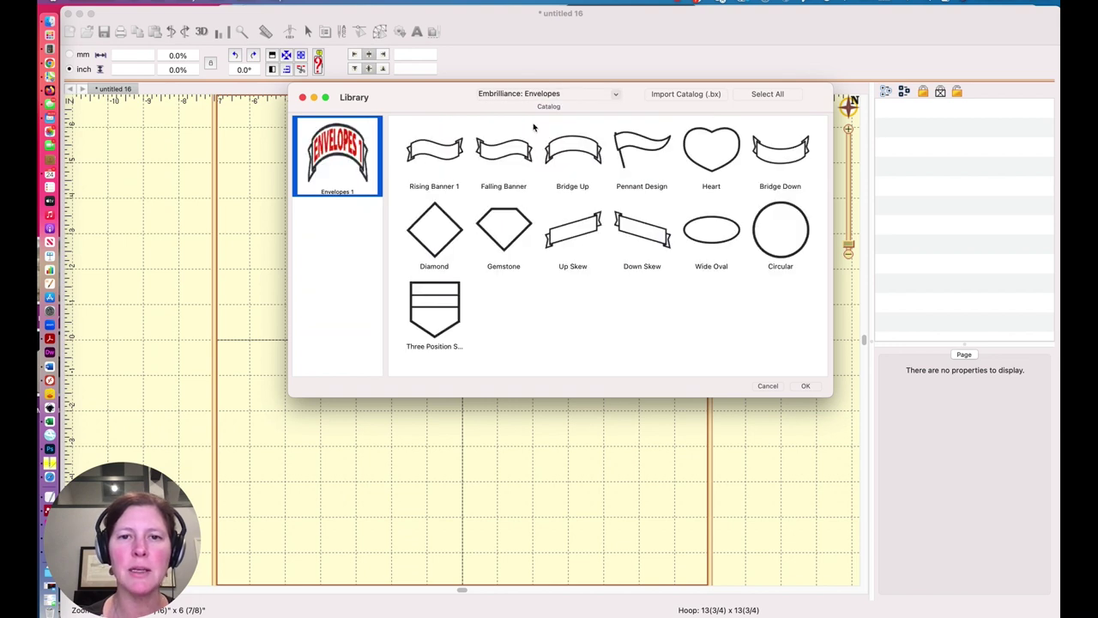
click(698, 164)
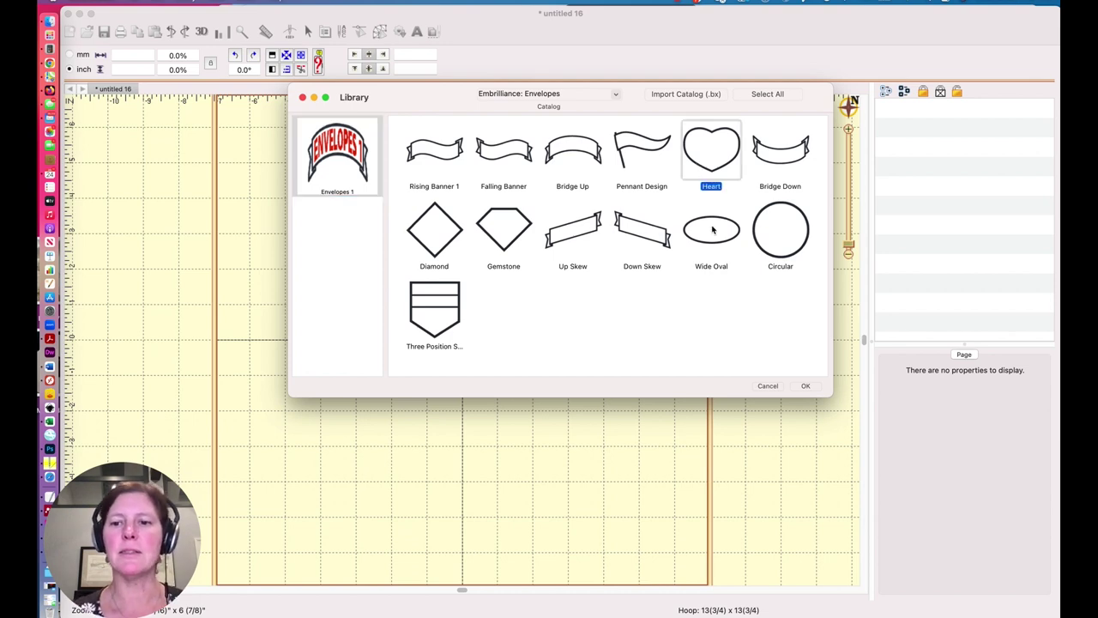
click(803, 387)
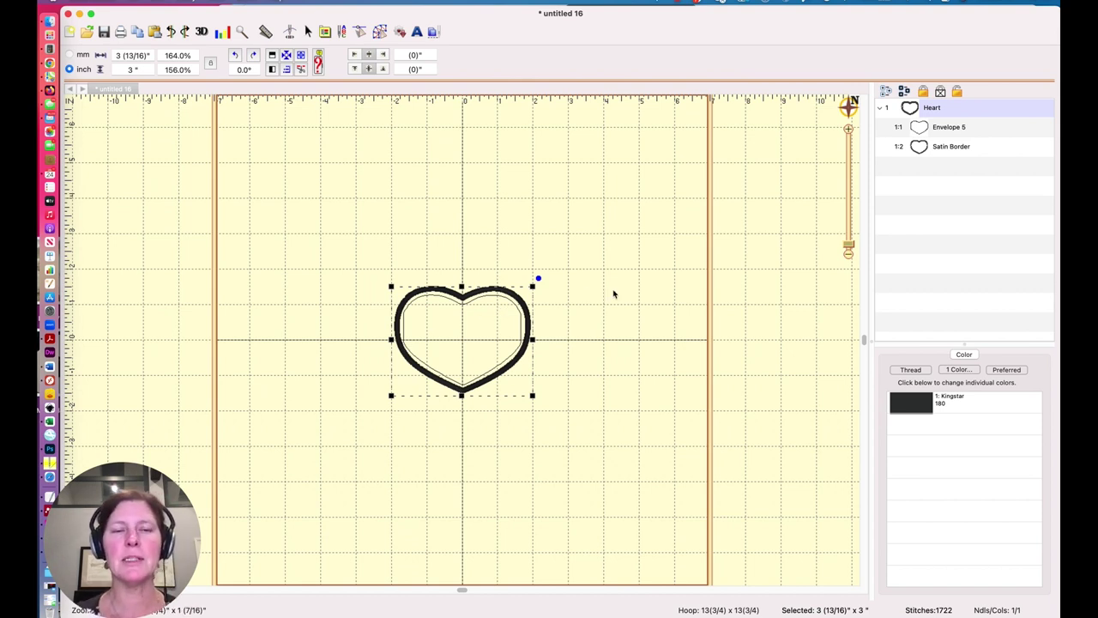
- Add a Flare Serif lettering object and replace its ABC text with JGV
click(417, 33)
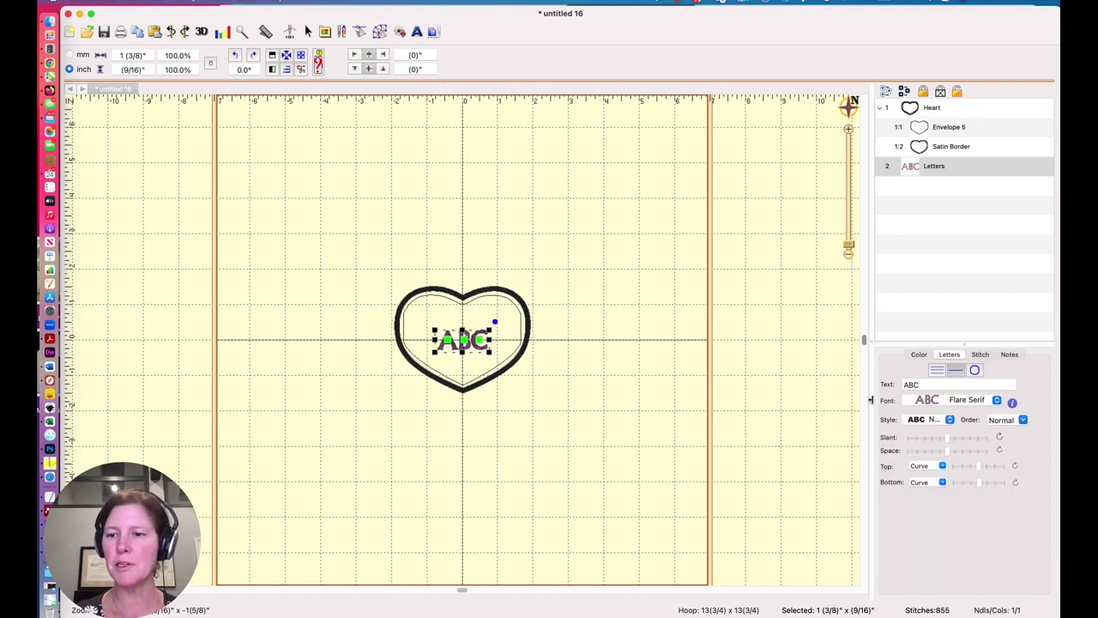
click(924, 385)
text(JGV)
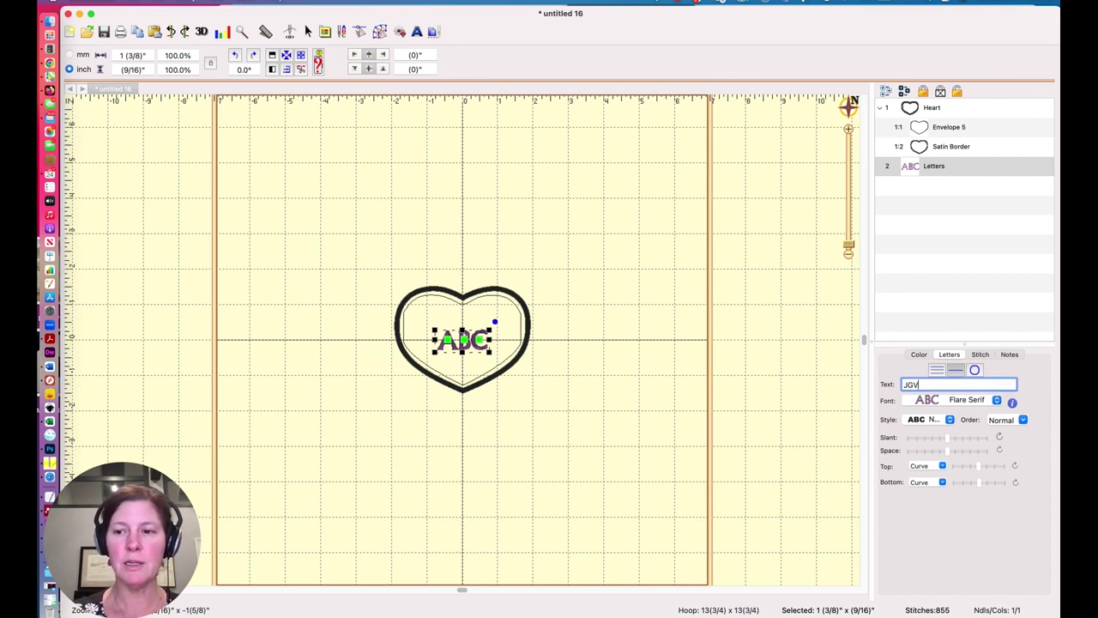
key(Return)
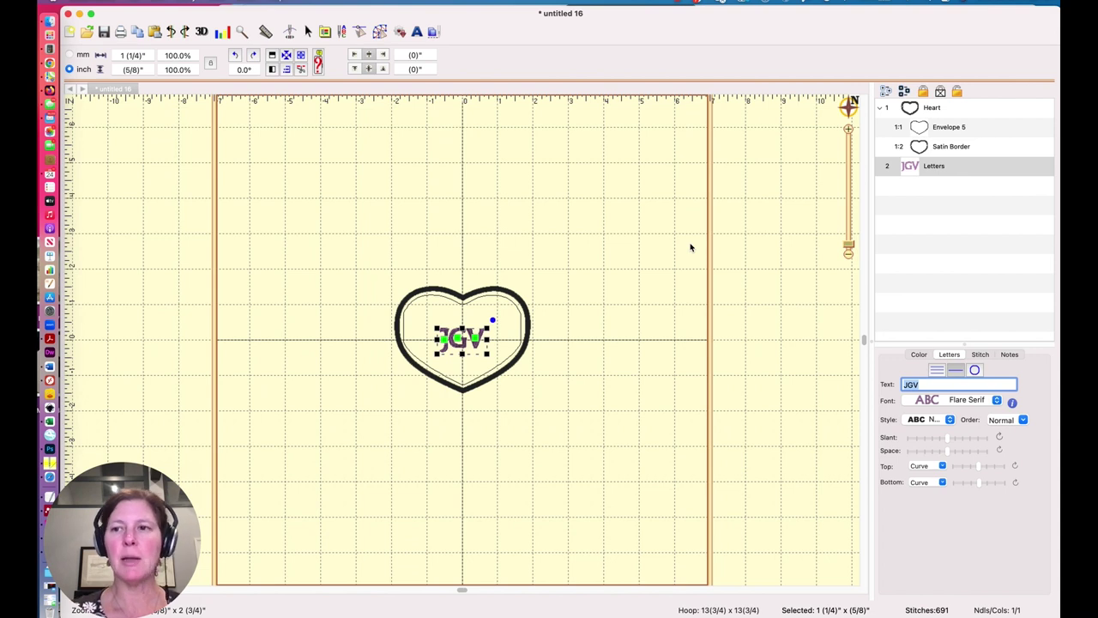
- Rename the Letters layer to 'Envelope 5' so the JGV lettering warps into the heart
double_click(920, 163)
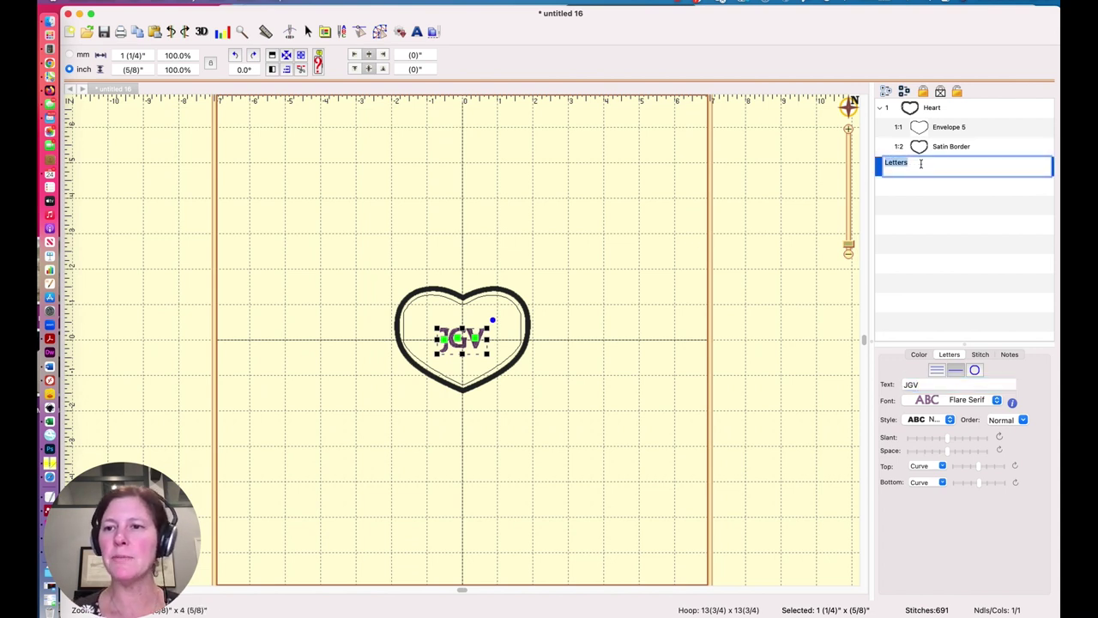
click(939, 206)
click(932, 165)
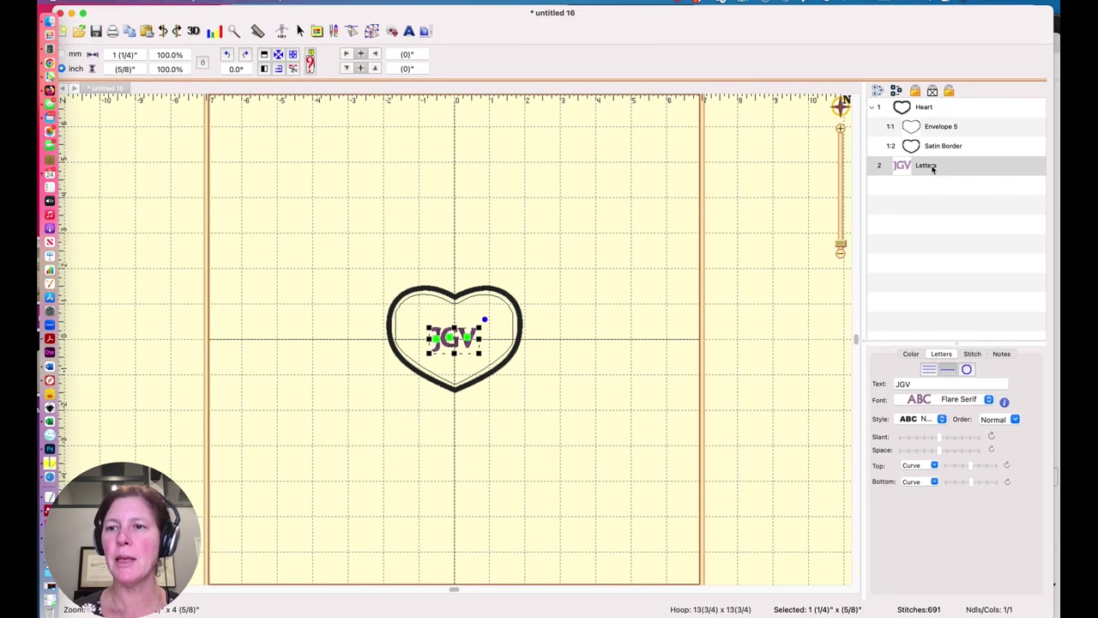
double_click(932, 167)
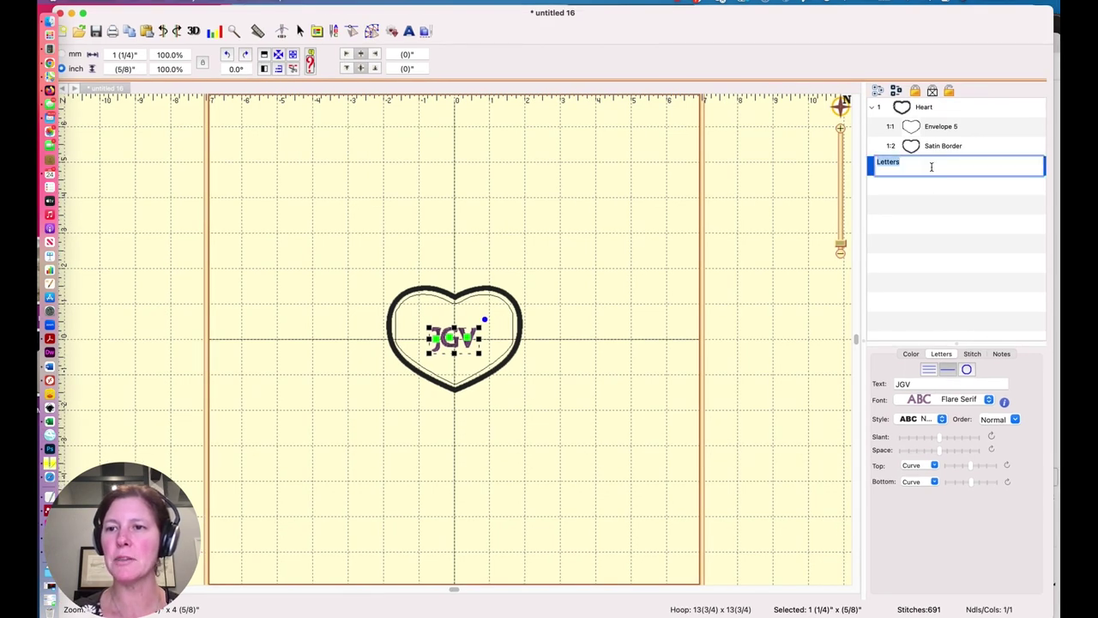
text(Env)
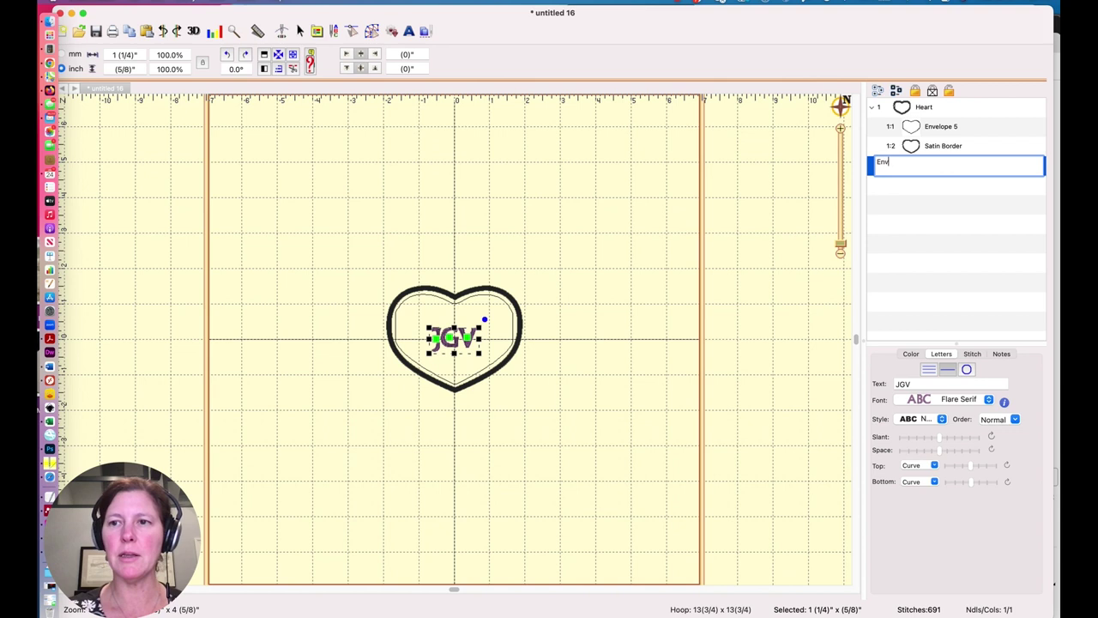
text(elope)
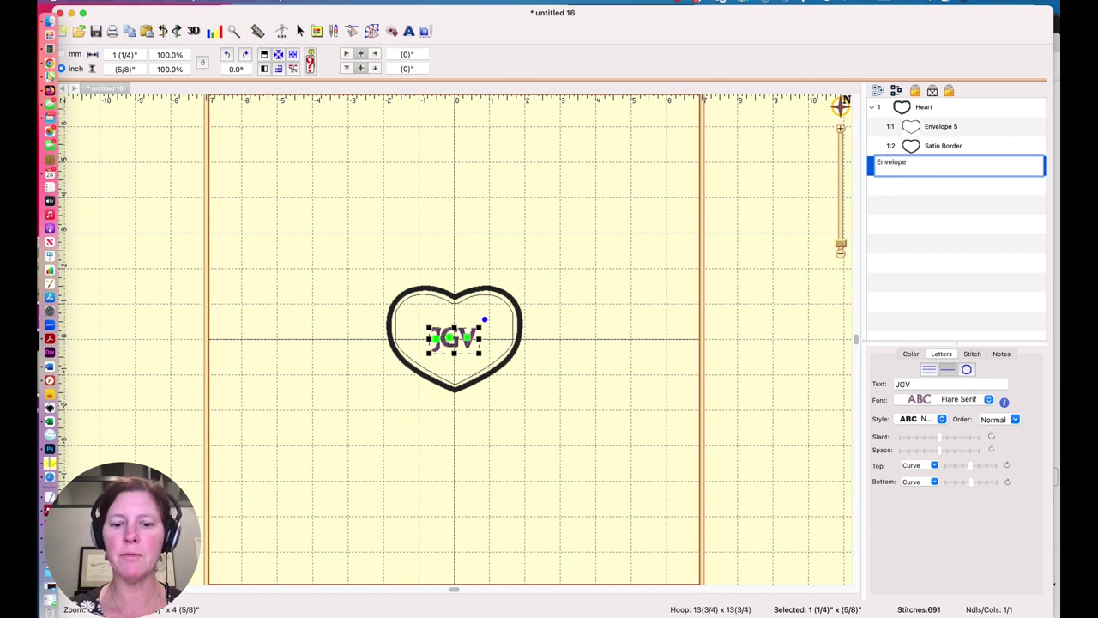
text( 5)
click(929, 213)
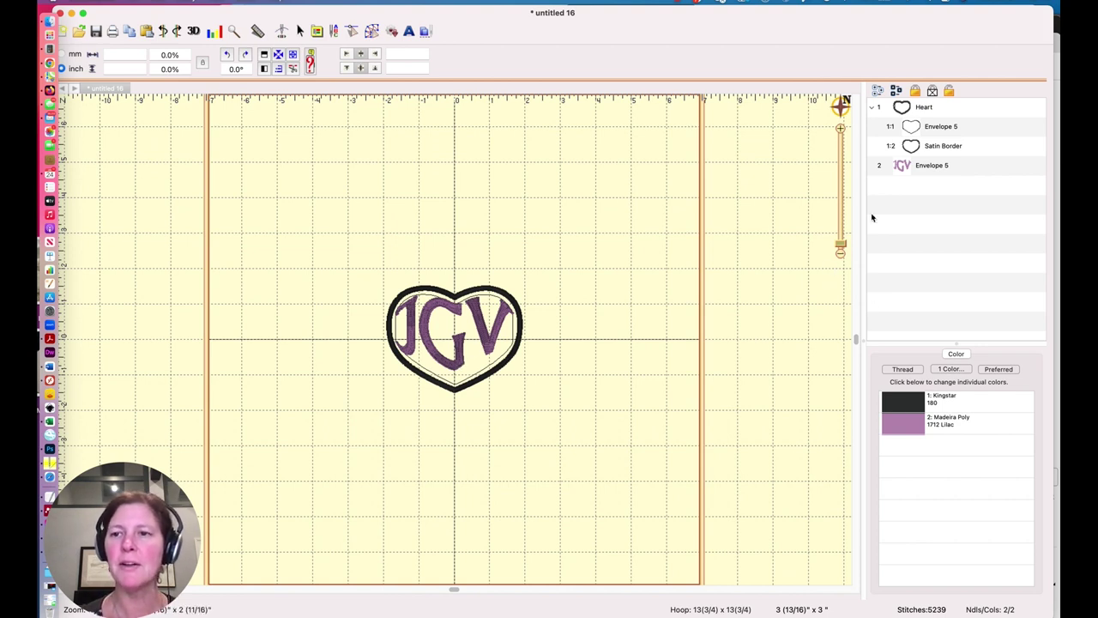
- Change the JGV lettering font to Curious Kid
click(903, 167)
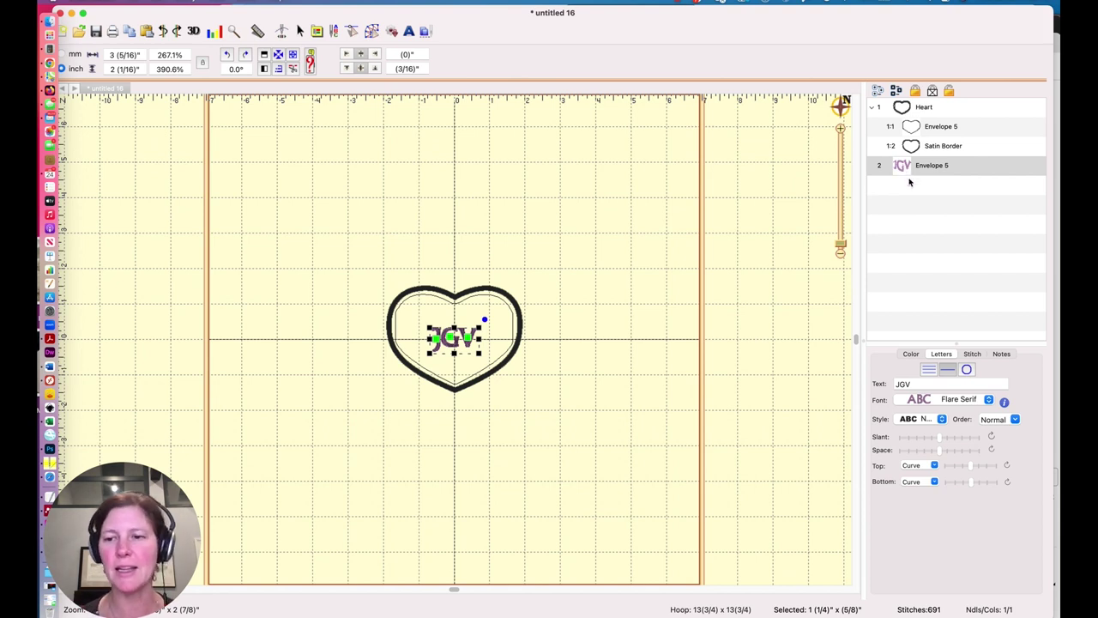
click(943, 405)
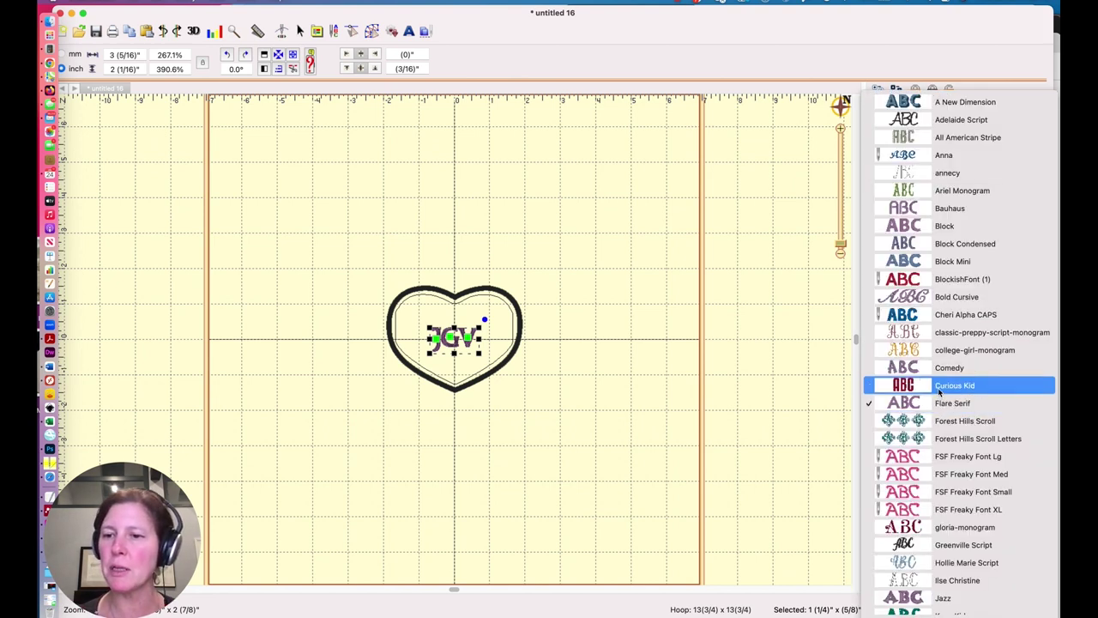
click(939, 386)
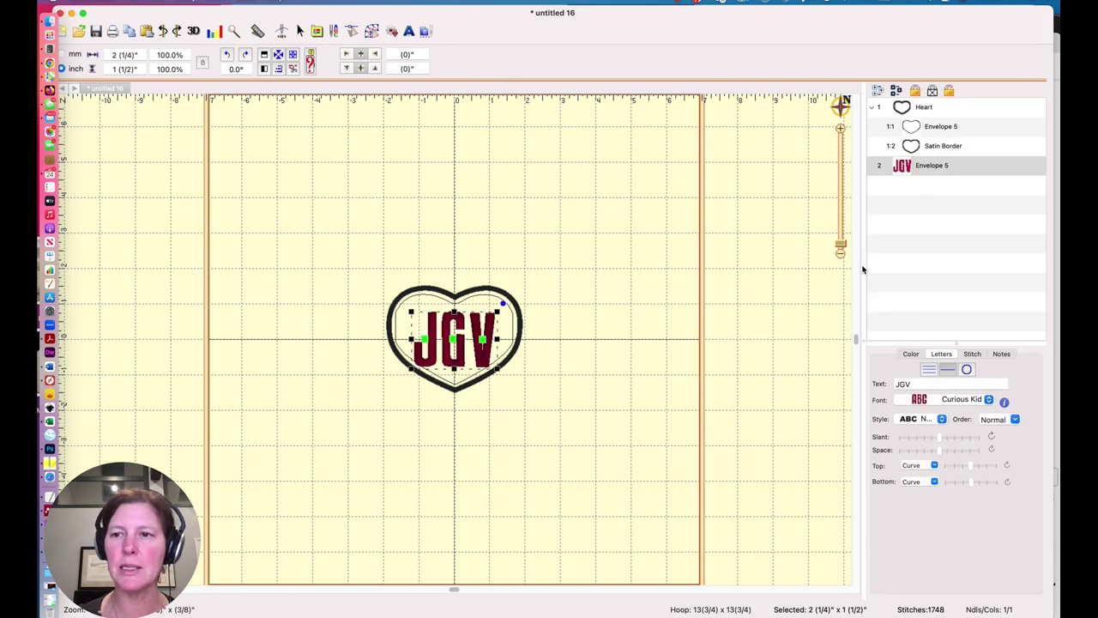
click(658, 220)
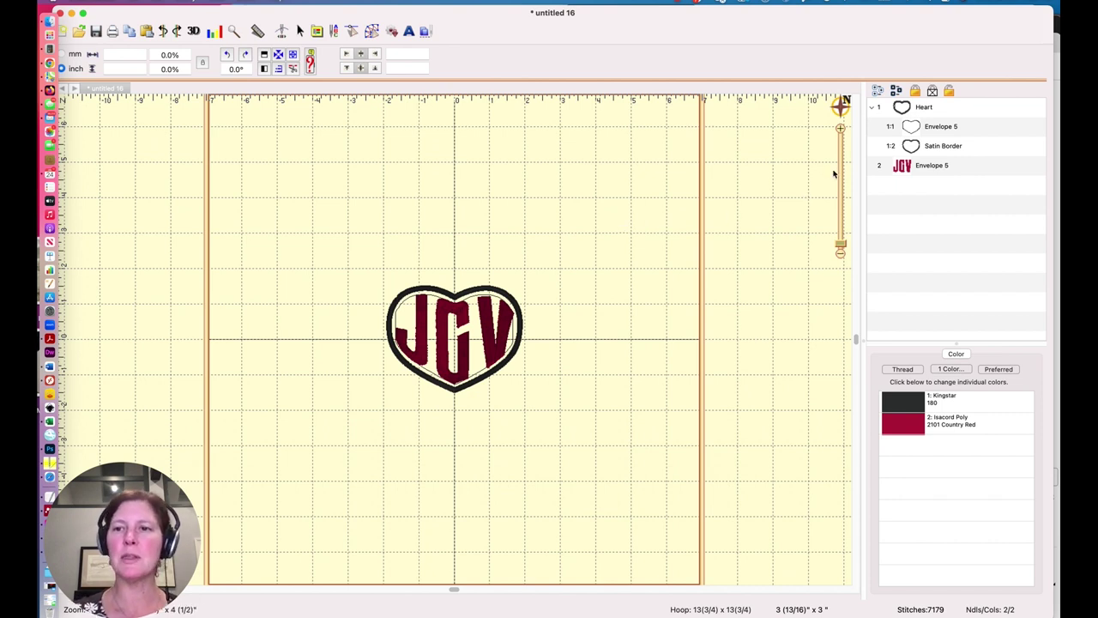
click(915, 149)
- Delete the heart's satin border, leaving only the red JGV lettering
key(Delete)
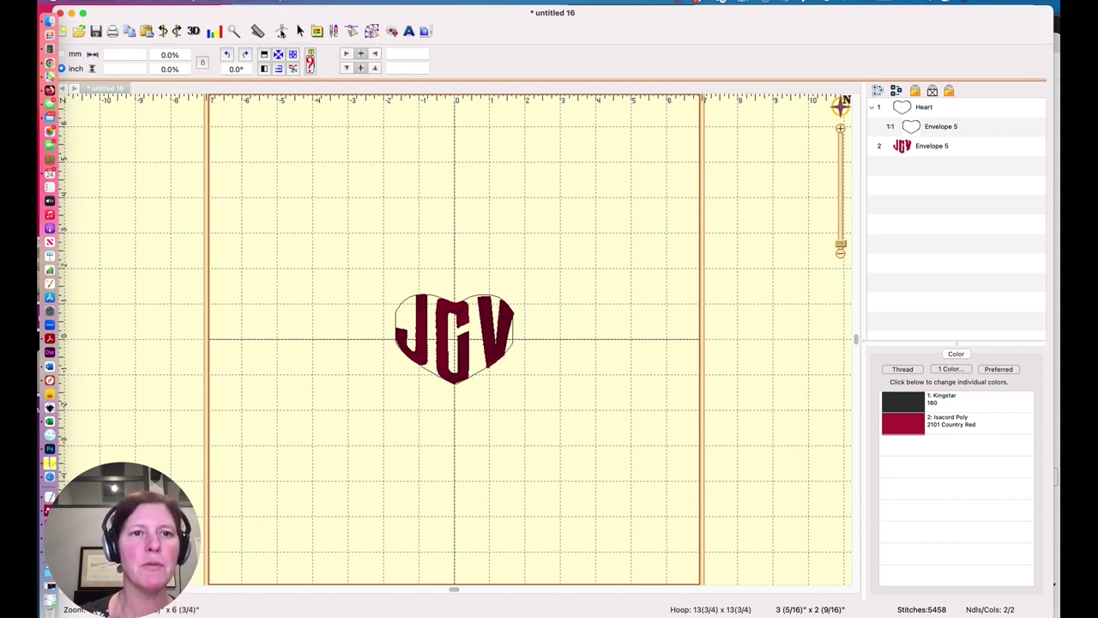
click(283, 32)
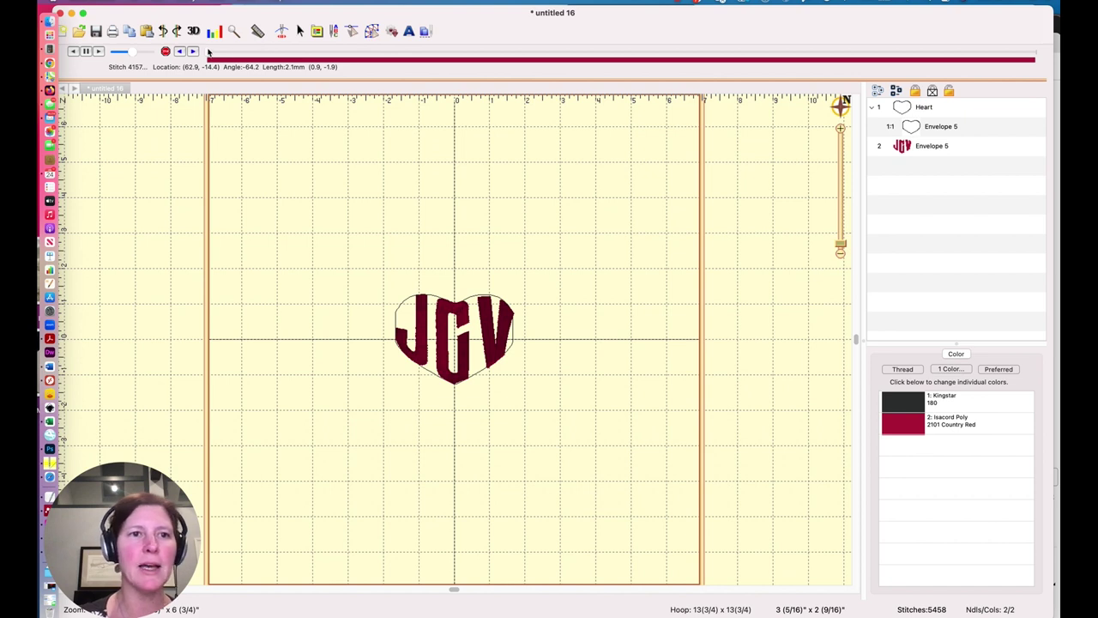
- Scrub the stitch simulator's progress bar to step through the JGV heart stitch-out
drag(209, 55, 905, 47)
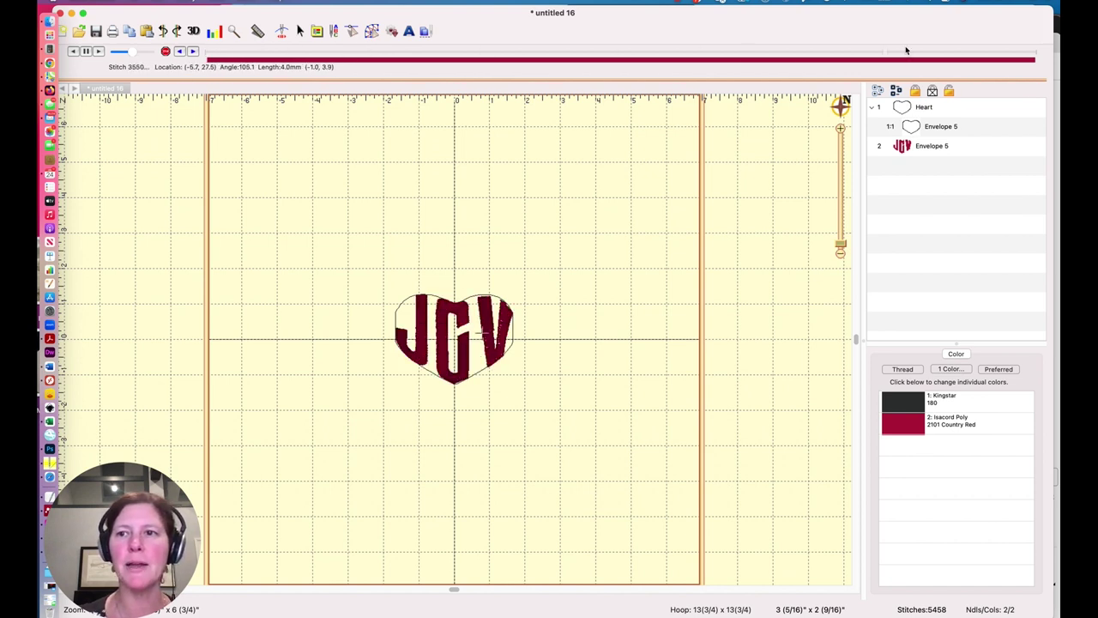